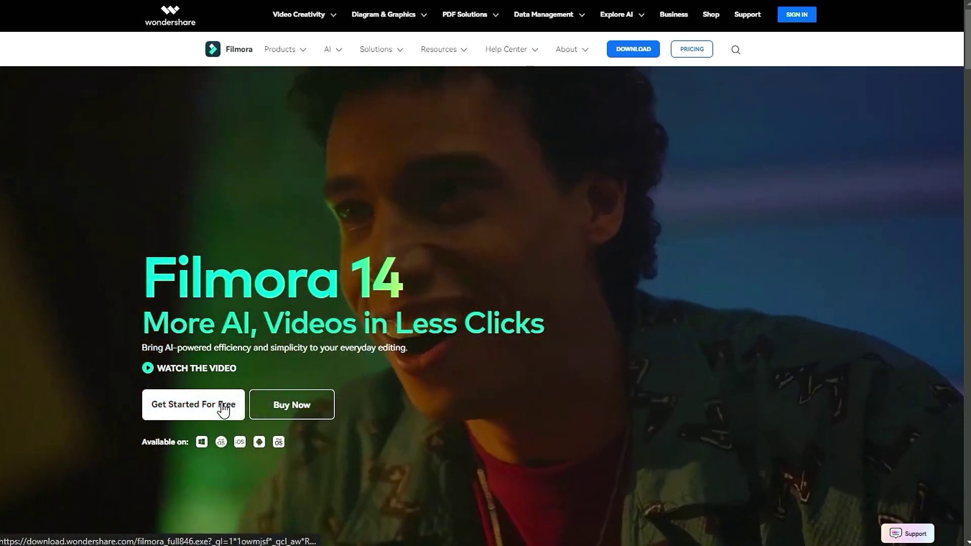
Step: Download the free Filmora installer, saving it as filmora_setup_full846
{"action": "left_click", "coordinate": [225, 409]}
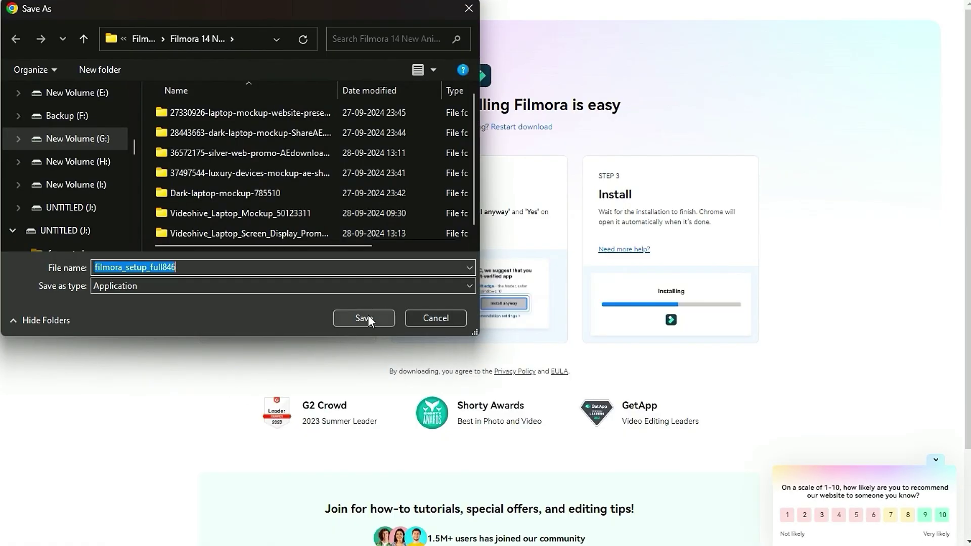
{"action": "left_click", "coordinate": [368, 315]}
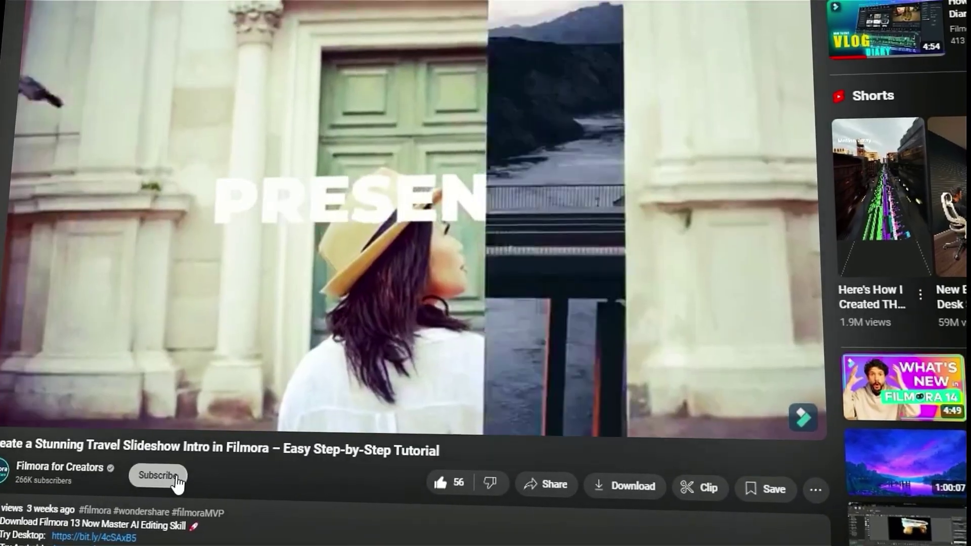
Step: Subscribe to the Filmora for Creators channel and check its notification options
{"action": "left_click", "coordinate": [167, 475]}
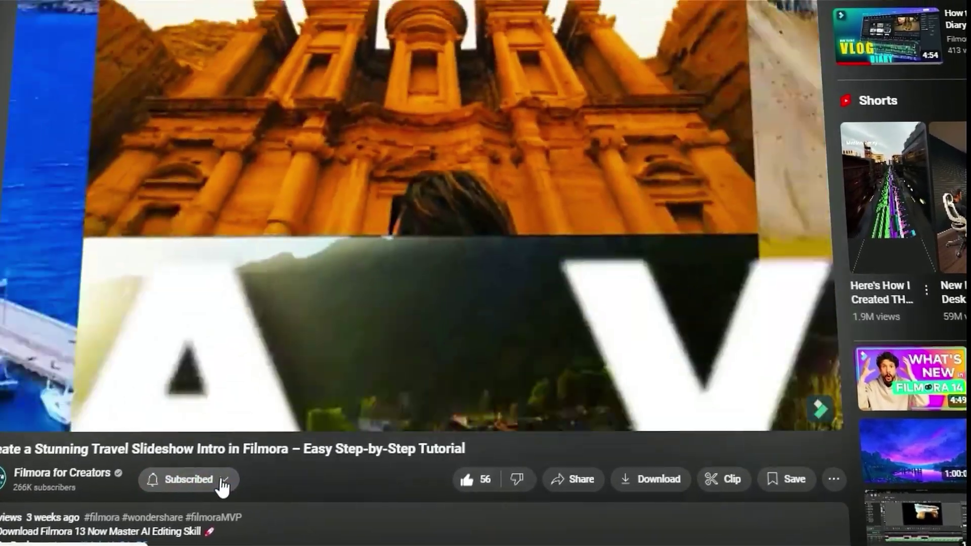
{"action": "left_click", "coordinate": [216, 480]}
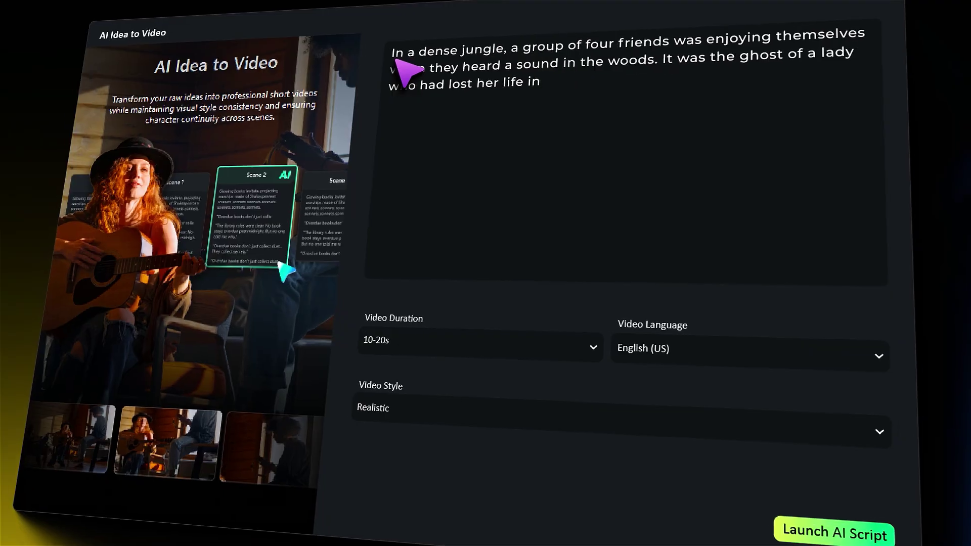
{"action": "left_click", "coordinate": [819, 481]}
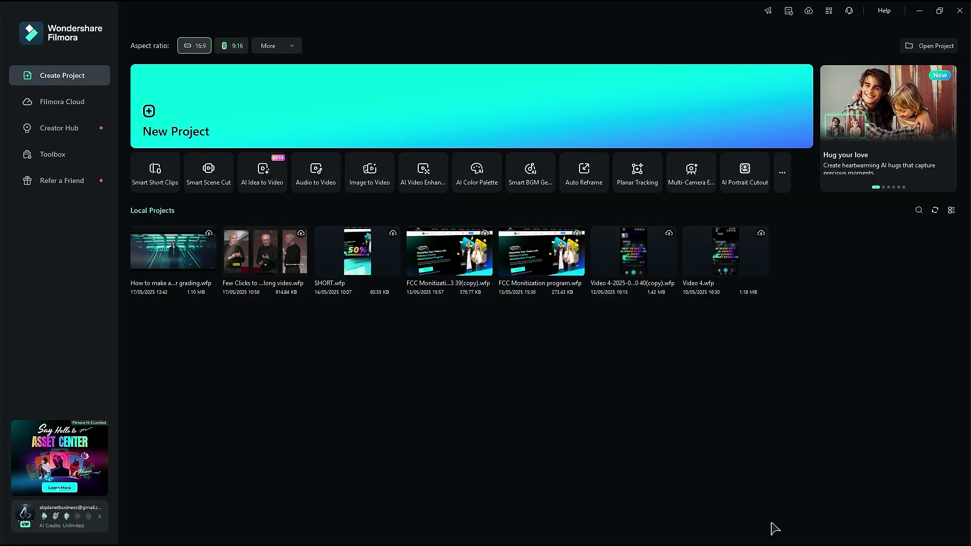
Step: Generate a 20-30s, English (US), Realistic AI Idea to Video script titled 'Escape from Jurassic Park'
{"action": "left_click", "coordinate": [64, 157]}
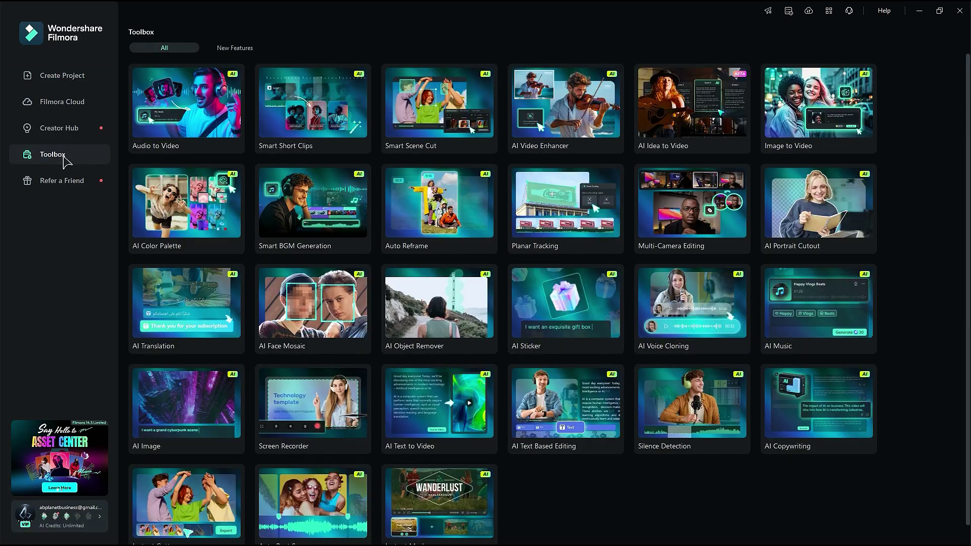
{"action": "left_click", "coordinate": [653, 133]}
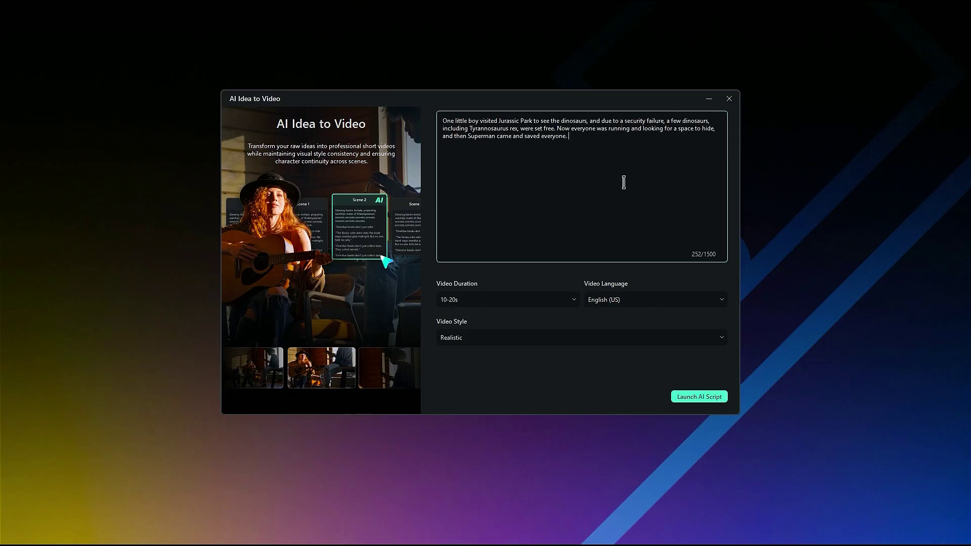
{"action": "left_click", "coordinate": [569, 299]}
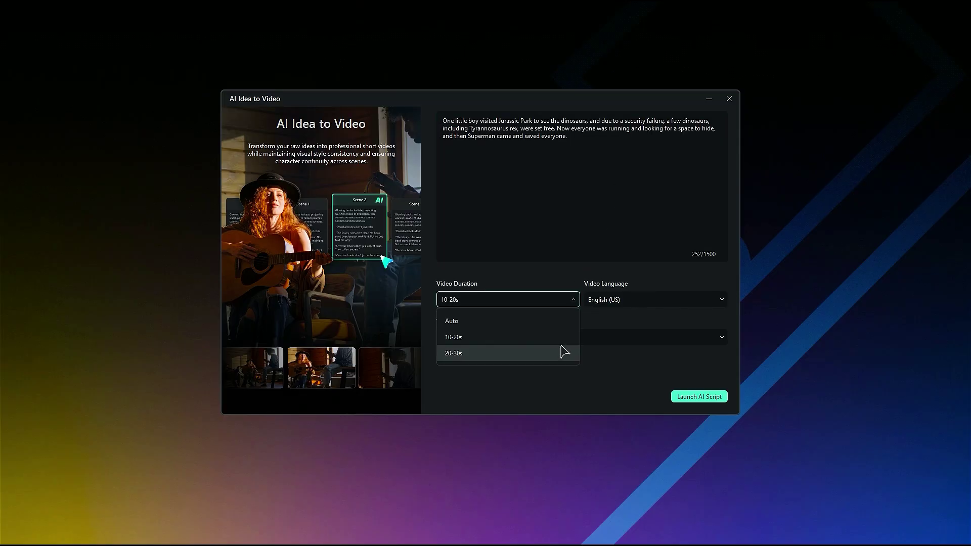
{"action": "left_click", "coordinate": [641, 301]}
{"action": "left_click", "coordinate": [641, 322]}
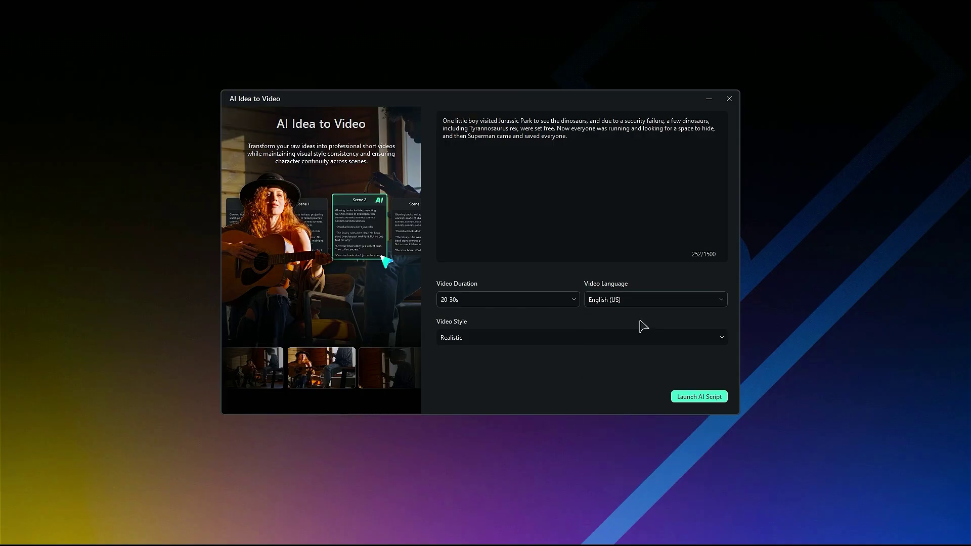
{"action": "left_click", "coordinate": [655, 339]}
{"action": "left_click", "coordinate": [665, 360]}
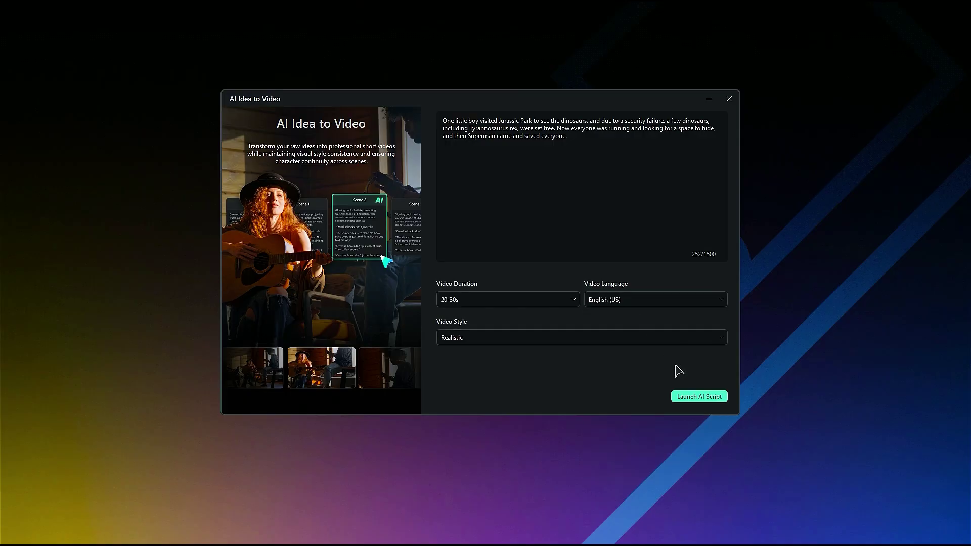
{"action": "left_click", "coordinate": [708, 398]}
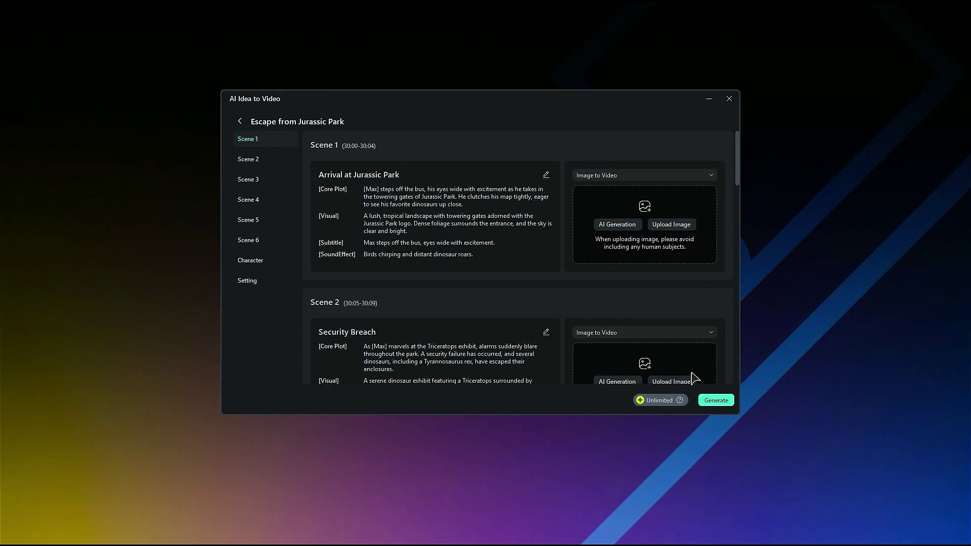
Step: Confirm the Scene 1 edits and give all six scenes AI-generated images
{"action": "left_click", "coordinate": [547, 176]}
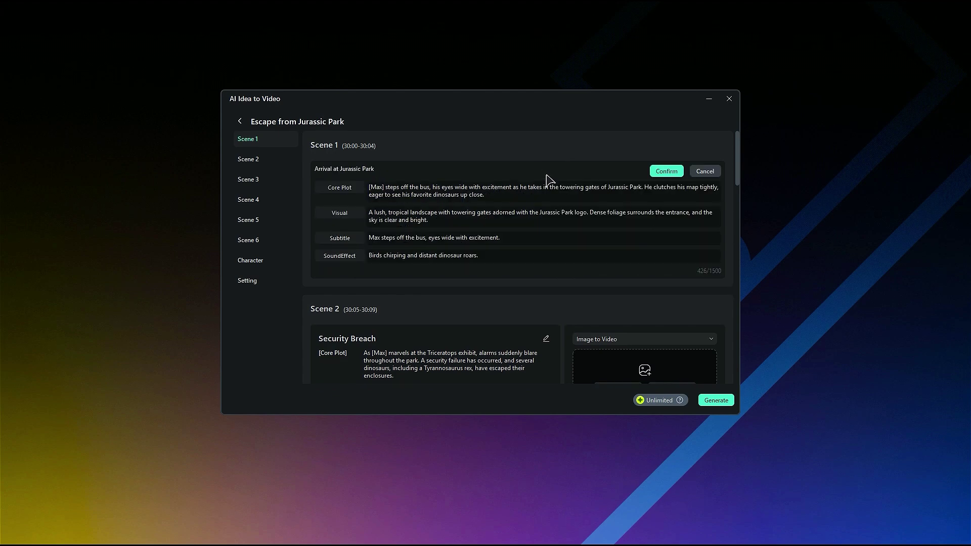
{"action": "left_click", "coordinate": [666, 172]}
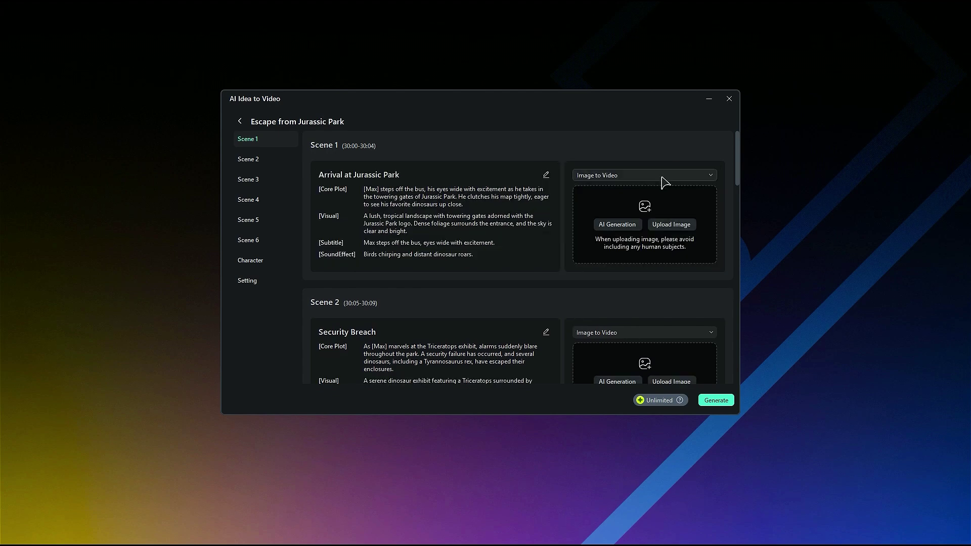
{"action": "left_click", "coordinate": [617, 226]}
{"action": "left_click", "coordinate": [448, 142]}
{"action": "left_click", "coordinate": [647, 341]}
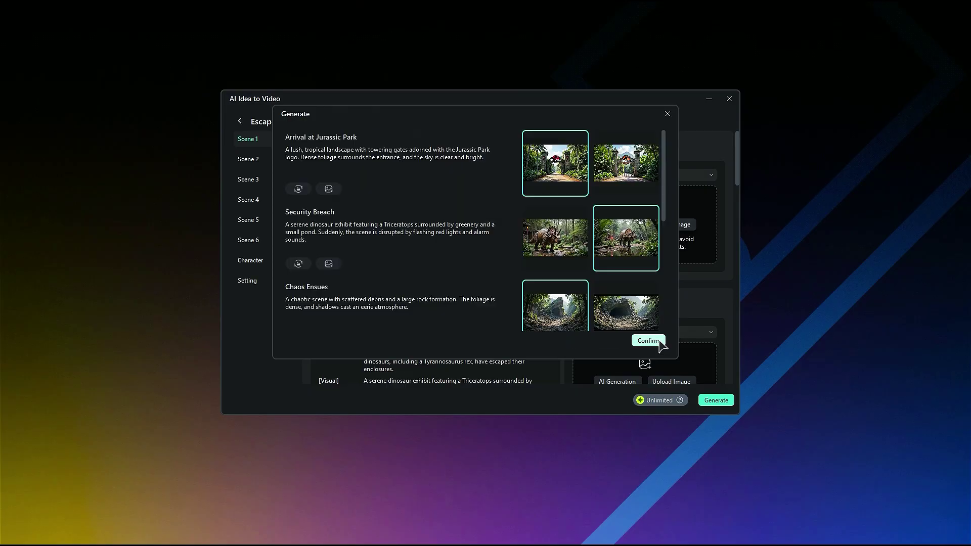
{"action": "left_click", "coordinate": [655, 339]}
Step: Set the video aspect ratio to 16:9 and start generating the Jurassic Park video
{"action": "left_click", "coordinate": [256, 281]}
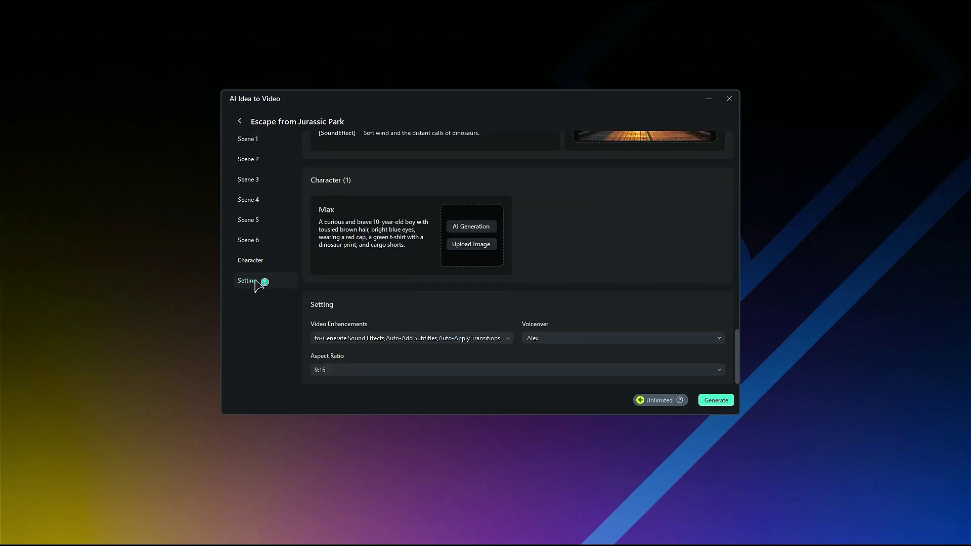
{"action": "left_click", "coordinate": [493, 342]}
{"action": "left_click", "coordinate": [719, 338]}
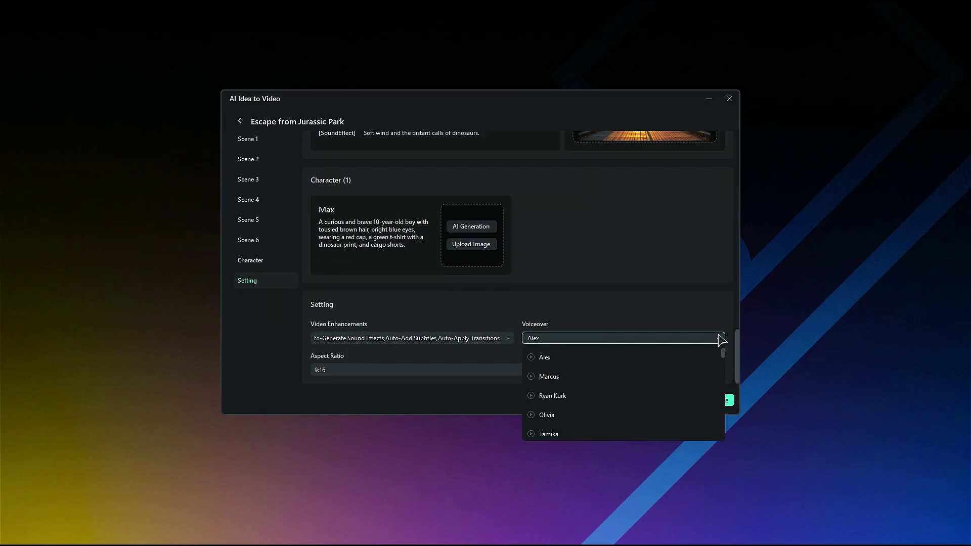
{"action": "left_click", "coordinate": [723, 372]}
{"action": "left_click", "coordinate": [708, 404]}
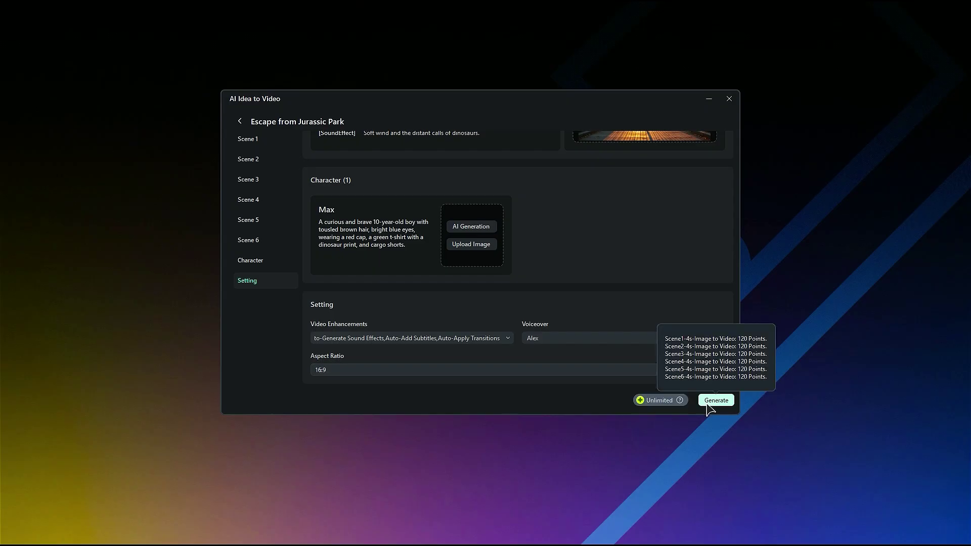
{"action": "left_click", "coordinate": [714, 402]}
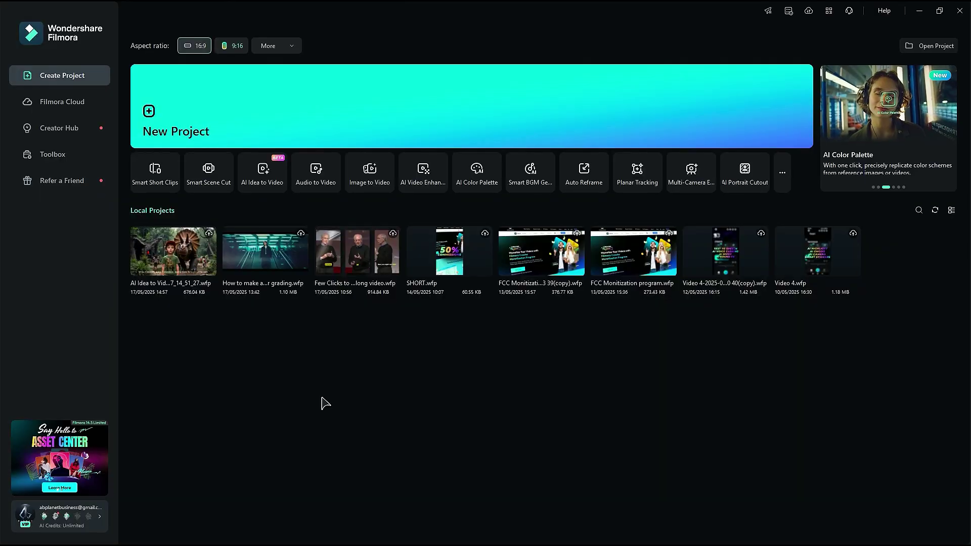
Step: Upload The Gentleman who saved a Tiger.mp3 into the Audio to Video tool
{"action": "left_click", "coordinate": [102, 150]}
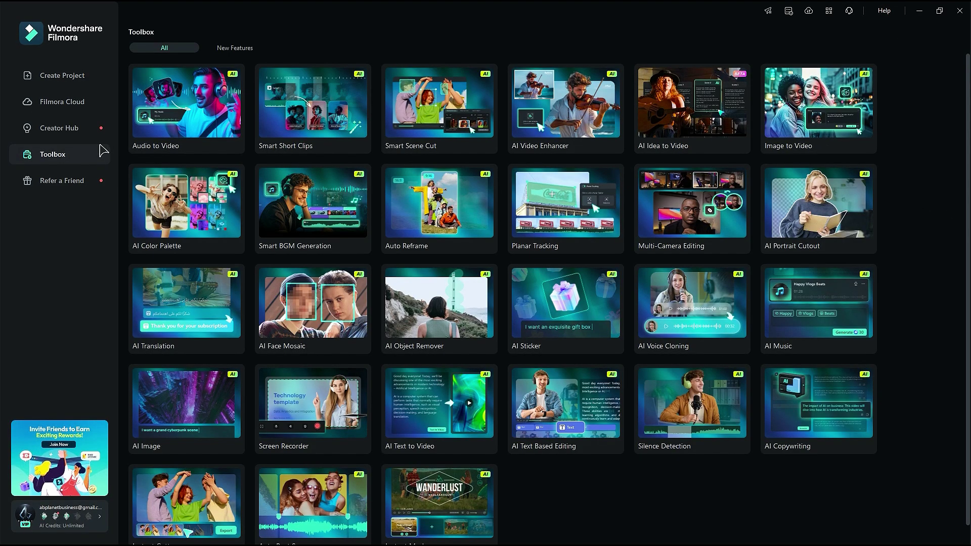
{"action": "left_click", "coordinate": [177, 130]}
{"action": "scroll", "coordinate": [476, 203], "scroll_direction": "down", "scroll_amount": 2}
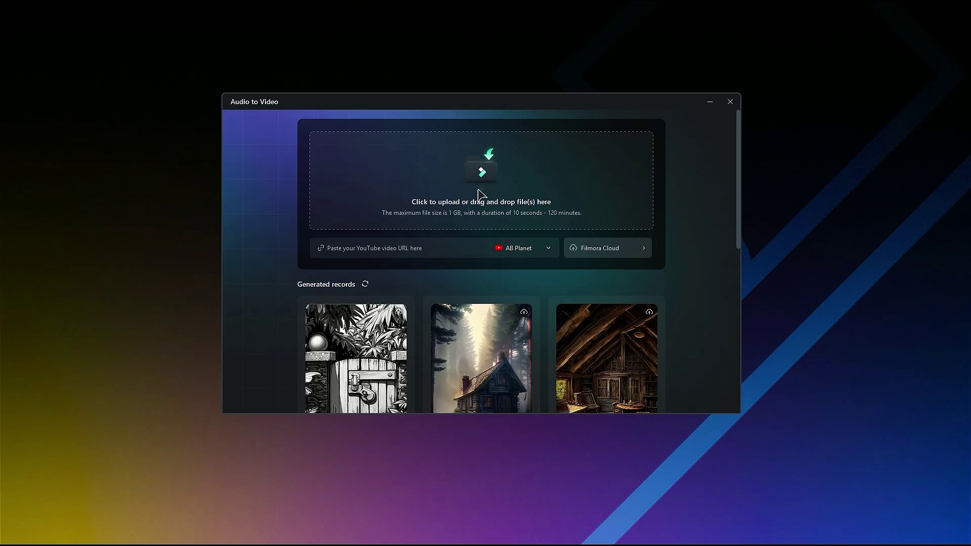
{"action": "left_click", "coordinate": [480, 194]}
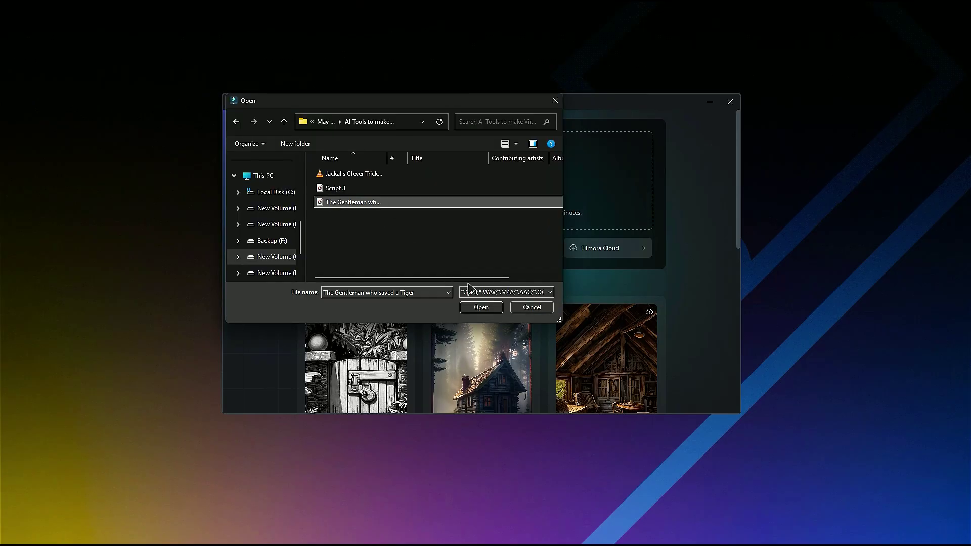
{"action": "left_click", "coordinate": [481, 308]}
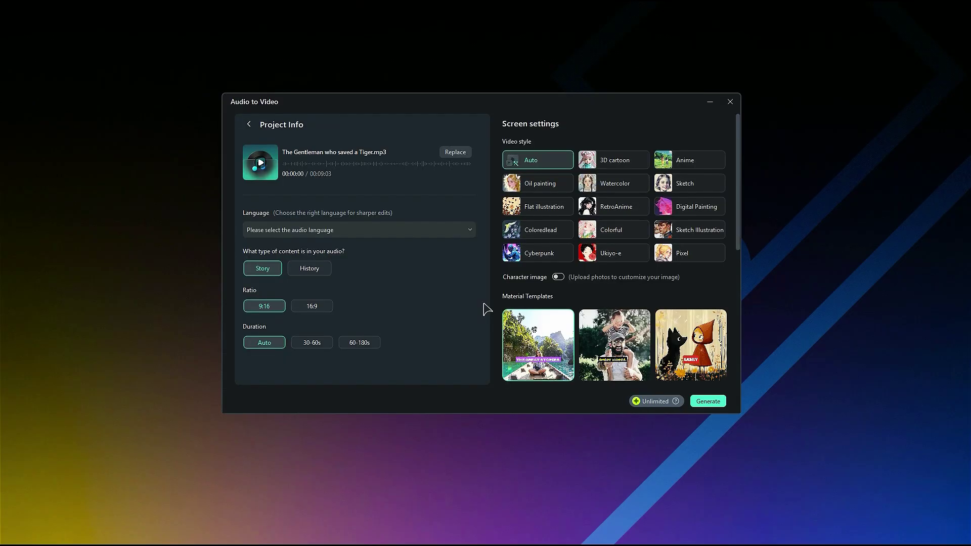
Step: Set the audio language to English (US), generate the story video, and play its preview
{"action": "left_click", "coordinate": [445, 229]}
{"action": "left_click", "coordinate": [448, 248]}
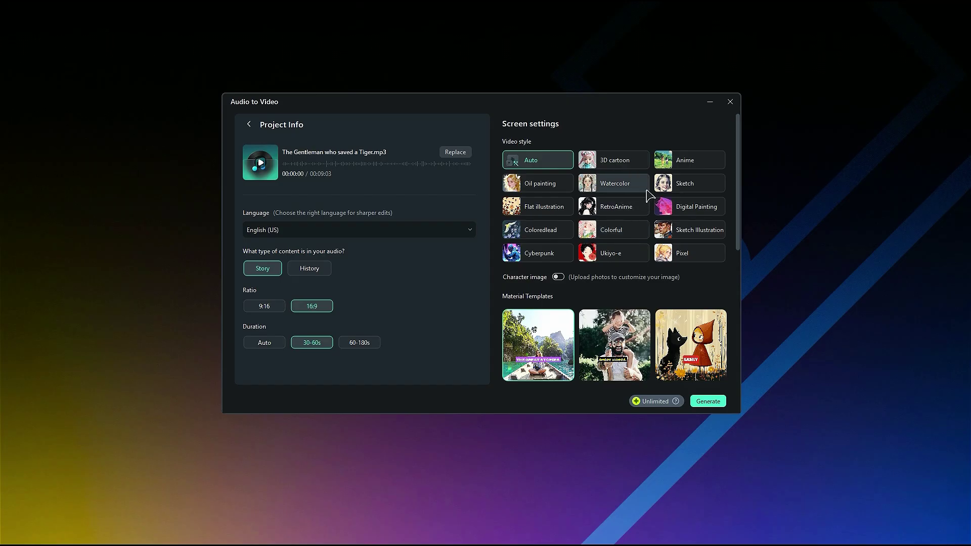
{"action": "scroll", "coordinate": [683, 177], "scroll_direction": "down", "scroll_amount": 4}
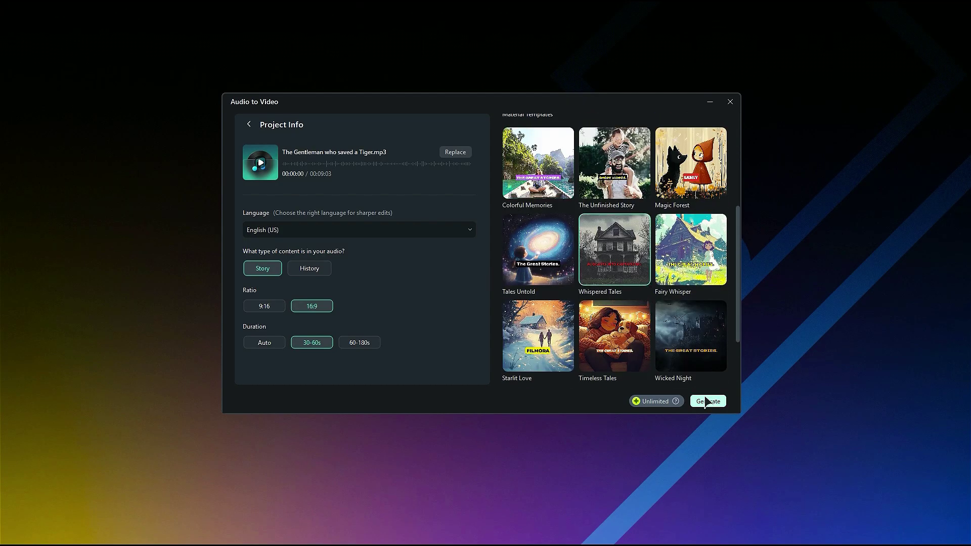
{"action": "left_click", "coordinate": [706, 401]}
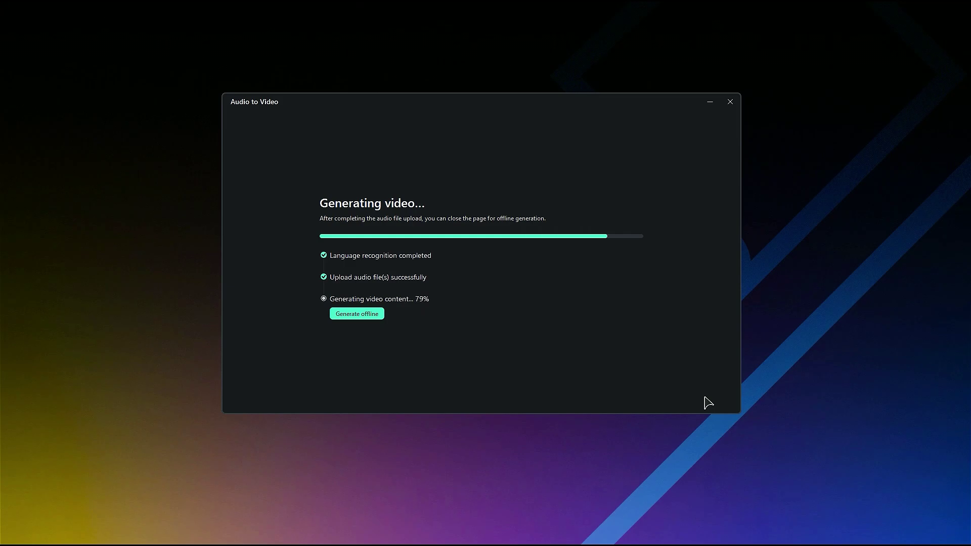
{"action": "left_click", "coordinate": [747, 535]}
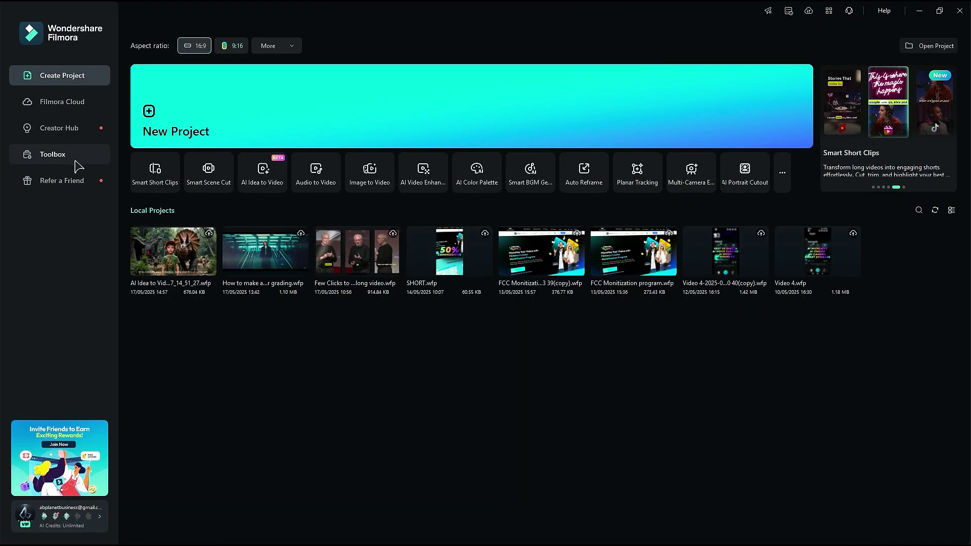
Step: Browse Anime, Mother's Day, City, Romantic, Rebirth and Critter Club templates, then Character to Video Lifestyle
{"action": "left_click", "coordinate": [73, 160]}
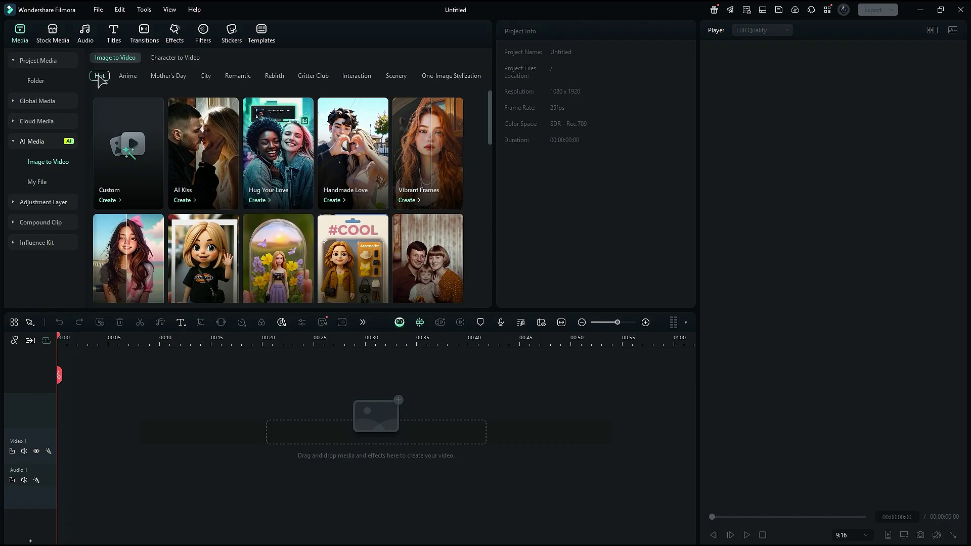
{"action": "left_click", "coordinate": [127, 78]}
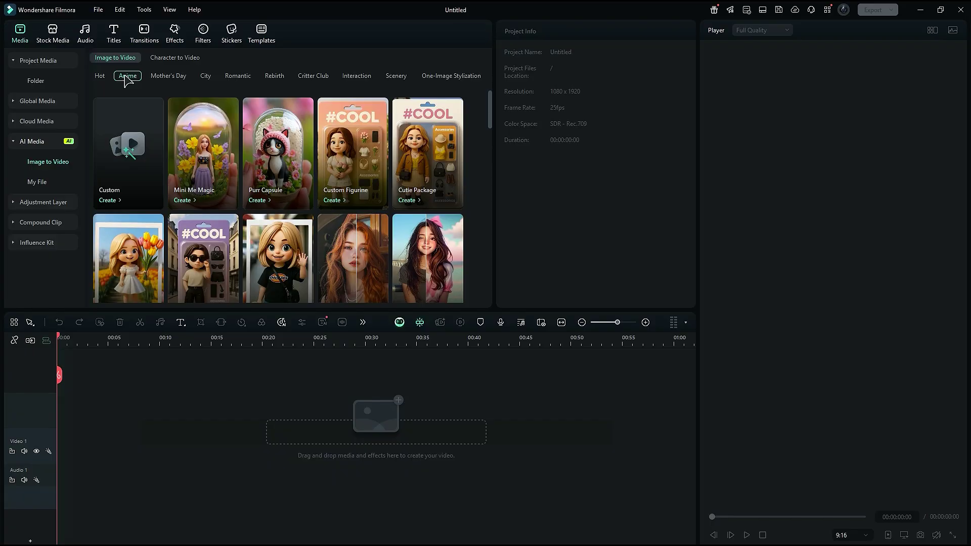
{"action": "left_click", "coordinate": [174, 79]}
{"action": "left_click", "coordinate": [207, 79]}
{"action": "left_click", "coordinate": [238, 76]}
{"action": "left_click", "coordinate": [271, 76]}
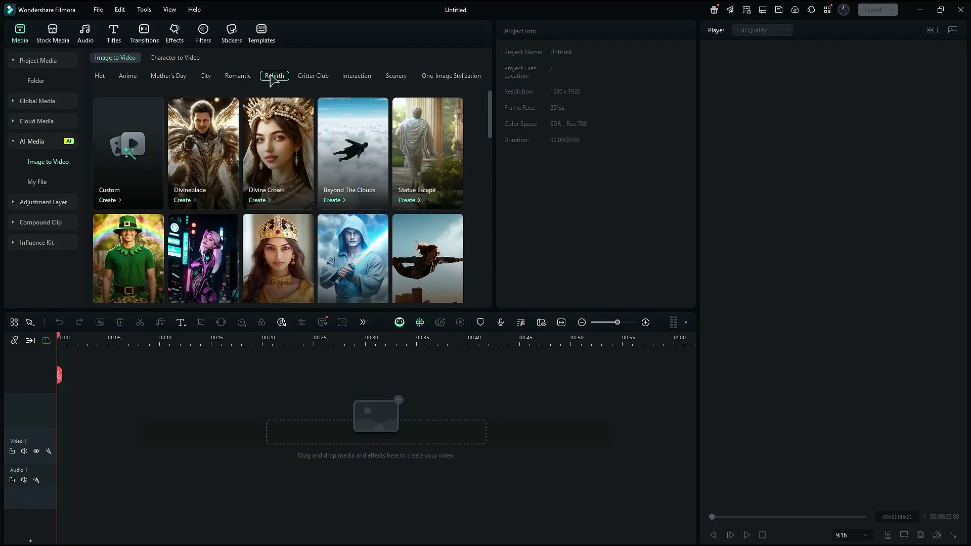
{"action": "left_click", "coordinate": [313, 78]}
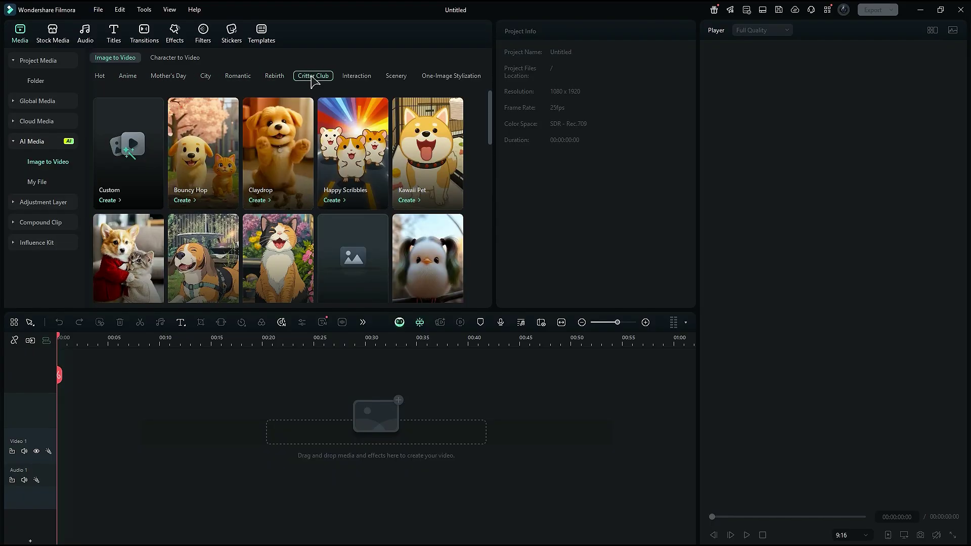
{"action": "left_click", "coordinate": [190, 60]}
{"action": "left_click", "coordinate": [166, 77]}
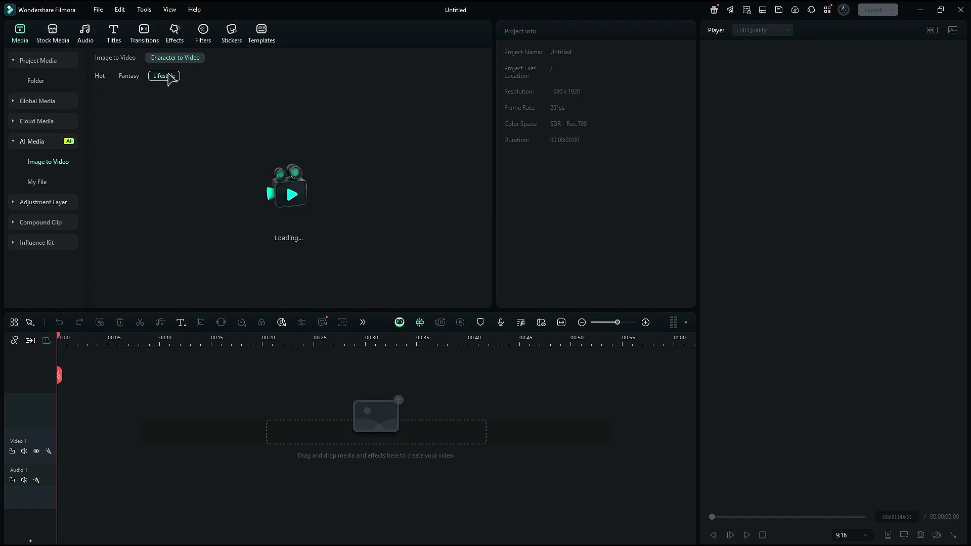
Step: Upload a woman's photo to Exciting Selfies, keep the portrait crop, and generate the video
{"action": "left_click", "coordinate": [424, 159]}
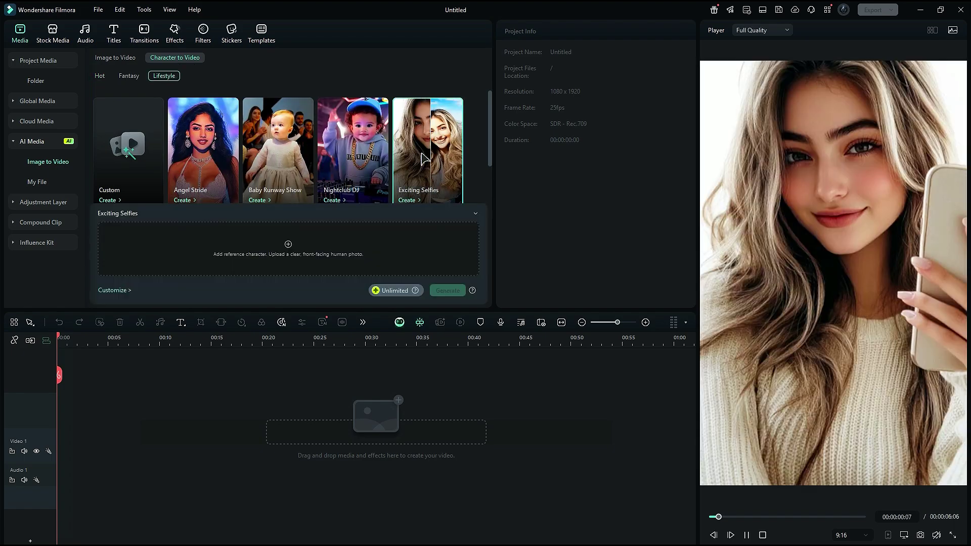
{"action": "left_click", "coordinate": [288, 244]}
{"action": "left_click", "coordinate": [268, 214]}
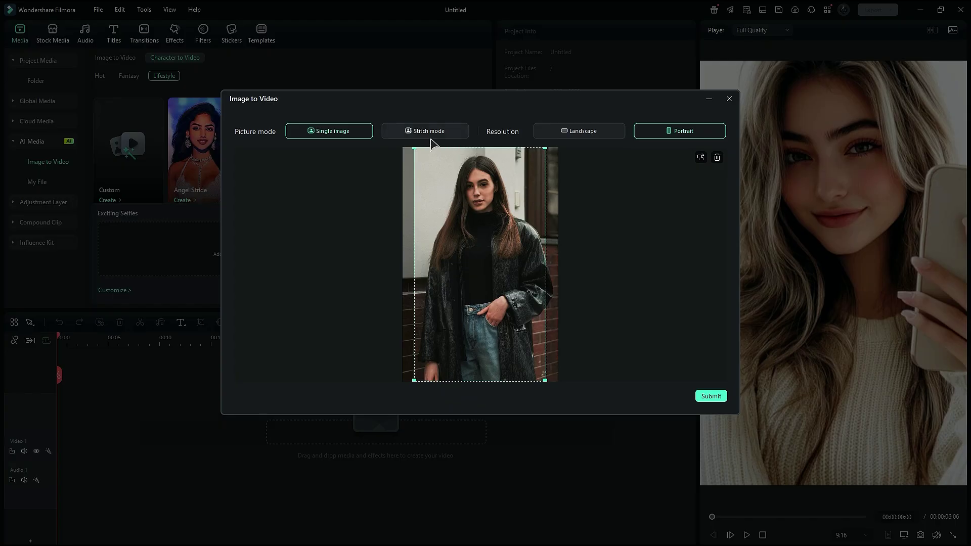
{"action": "left_click", "coordinate": [584, 133]}
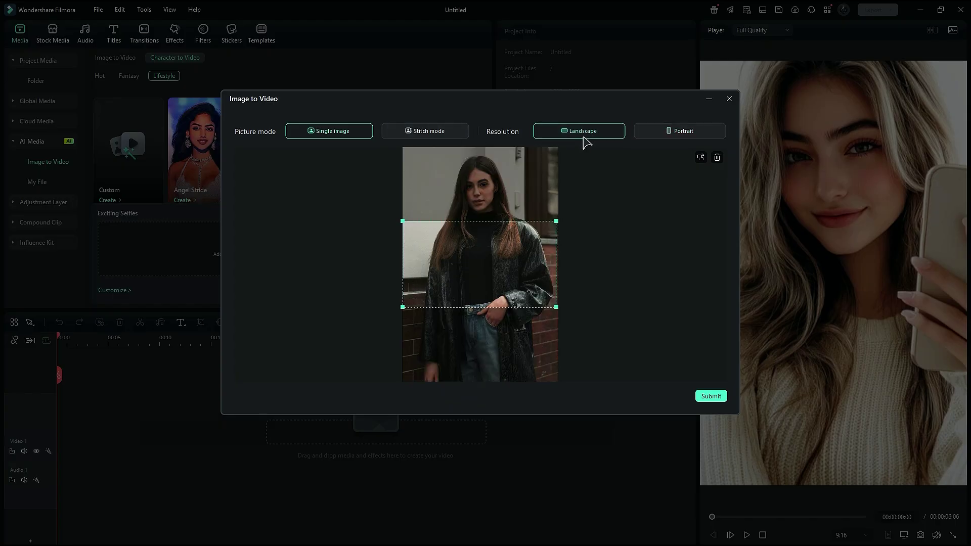
{"action": "left_click", "coordinate": [681, 134]}
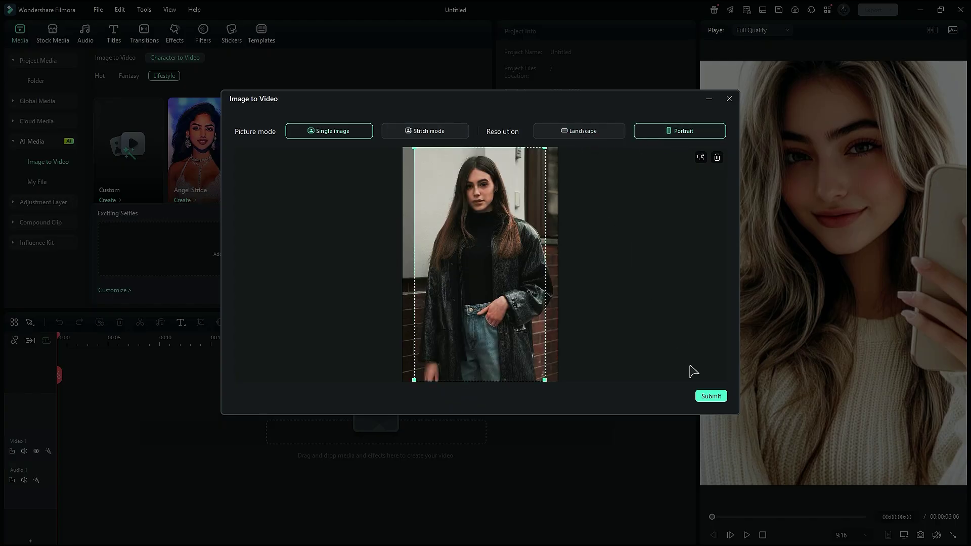
{"action": "left_click", "coordinate": [712, 397]}
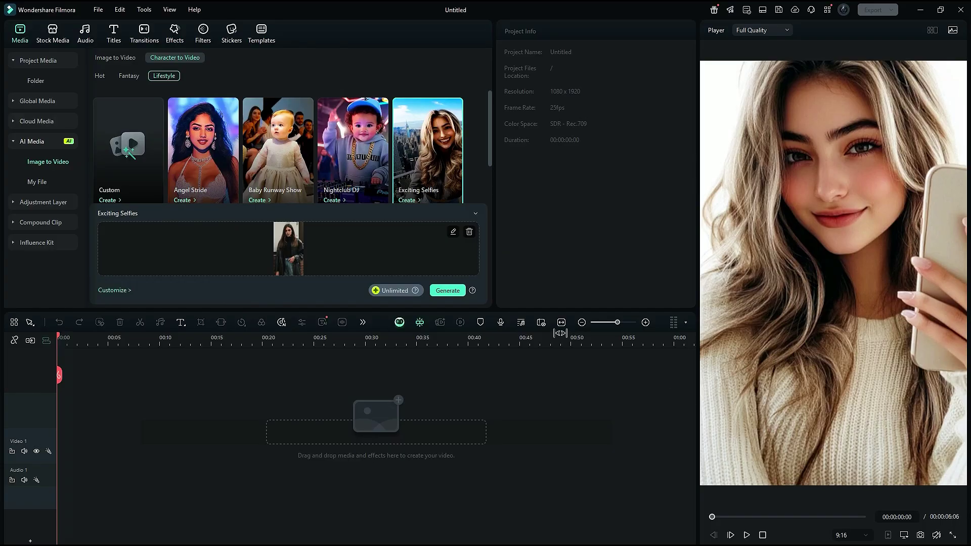
{"action": "left_click", "coordinate": [447, 291]}
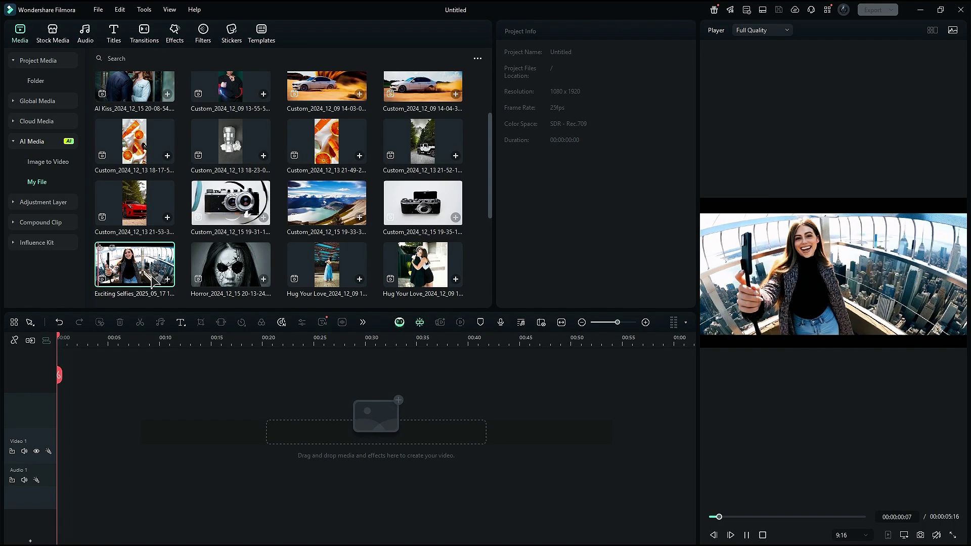